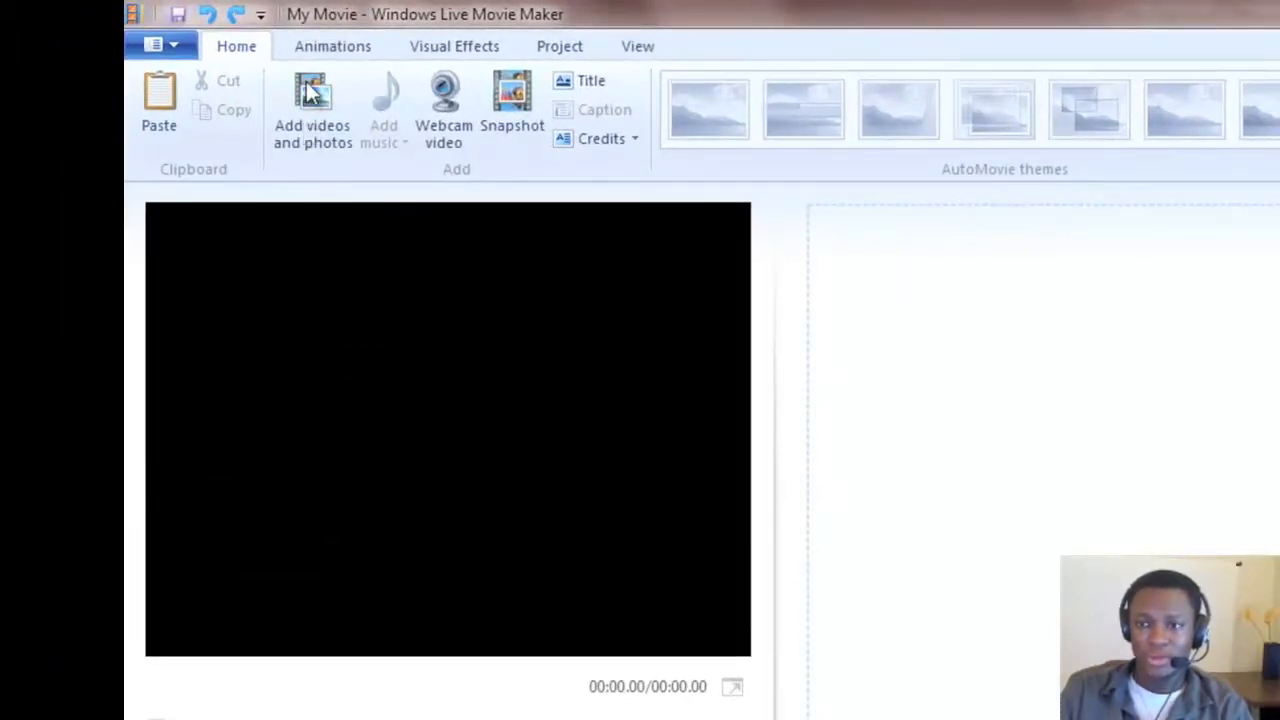
Step: Add all the JPG photos from the Project Files folder to the movie, leaving out the Hallelujah data folder
{"action": "left_click", "coordinate": [305, 100]}
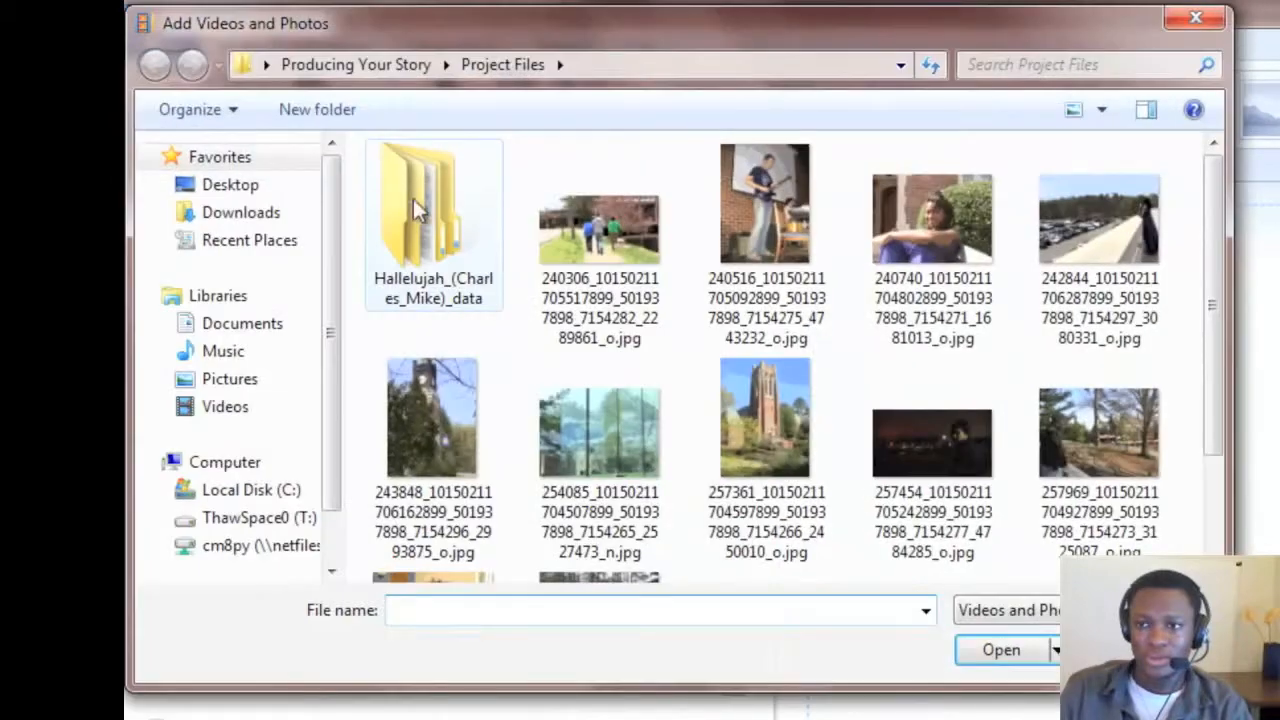
{"action": "left_click", "coordinate": [600, 290]}
{"action": "left_click_drag", "start_coordinate": [1220, 307], "coordinate": [1216, 467]}
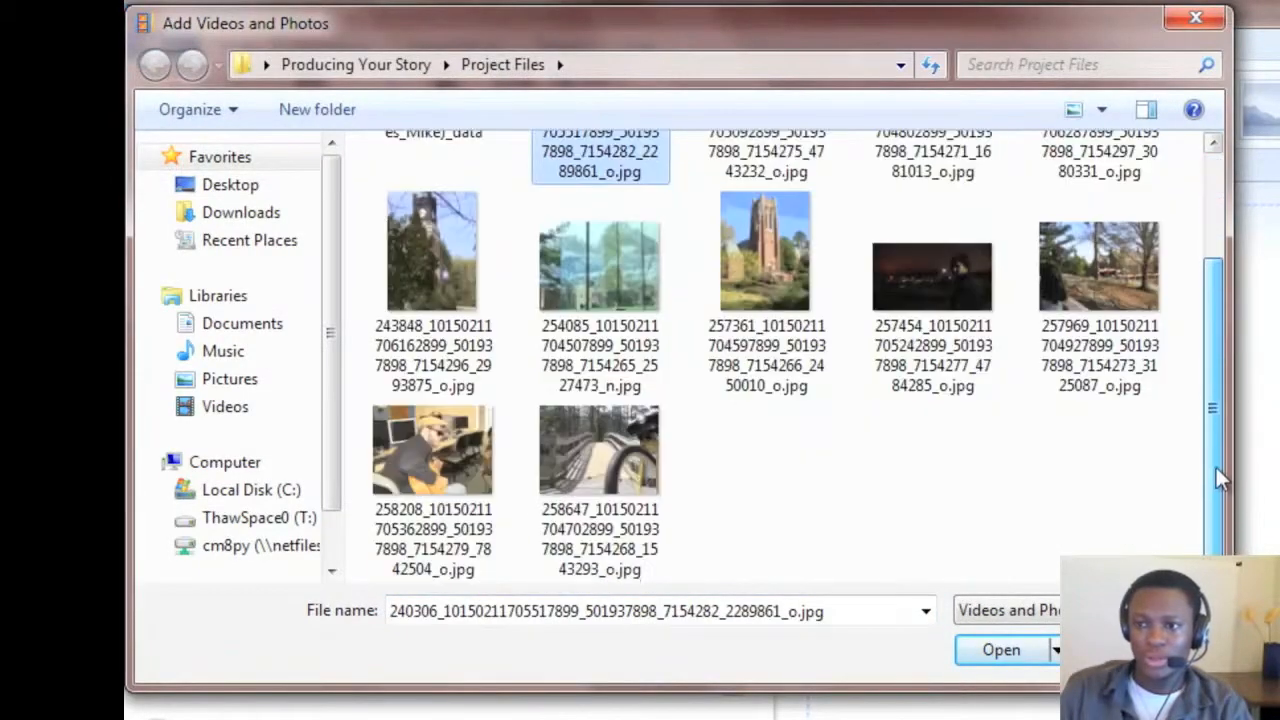
{"action": "left_click", "coordinate": [648, 490], "text": "shift"}
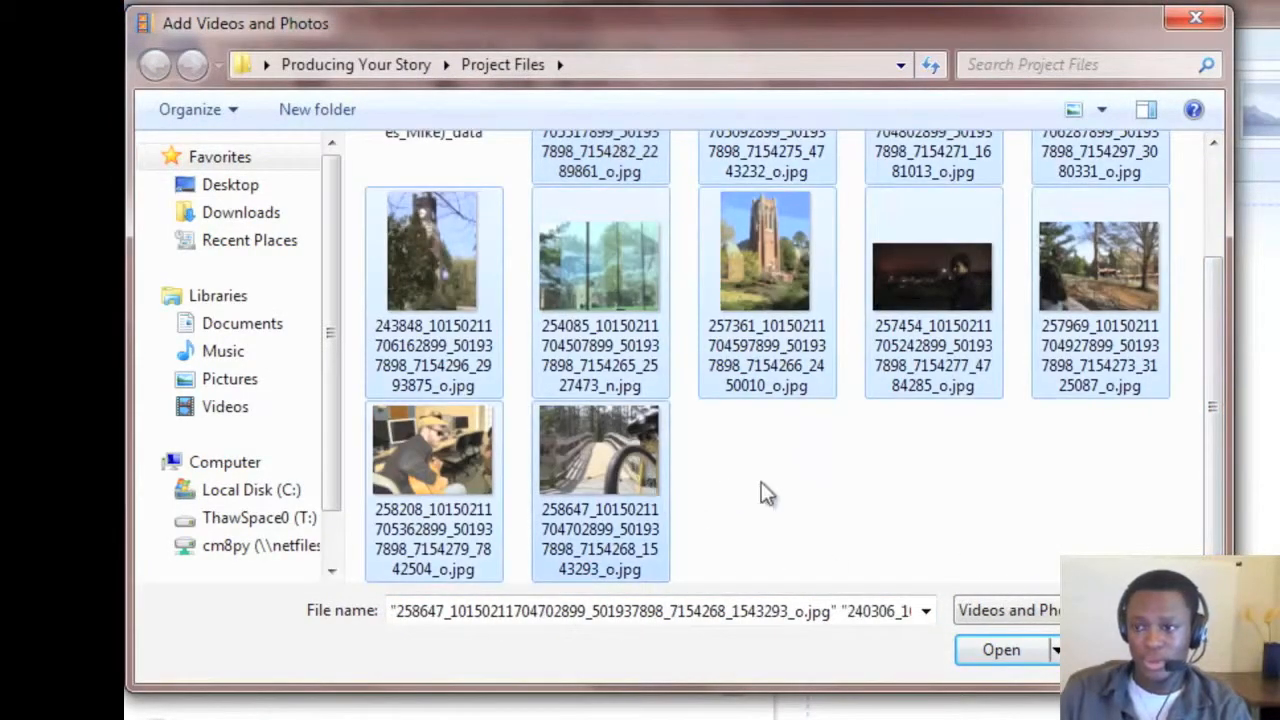
{"action": "left_click", "coordinate": [995, 648]}
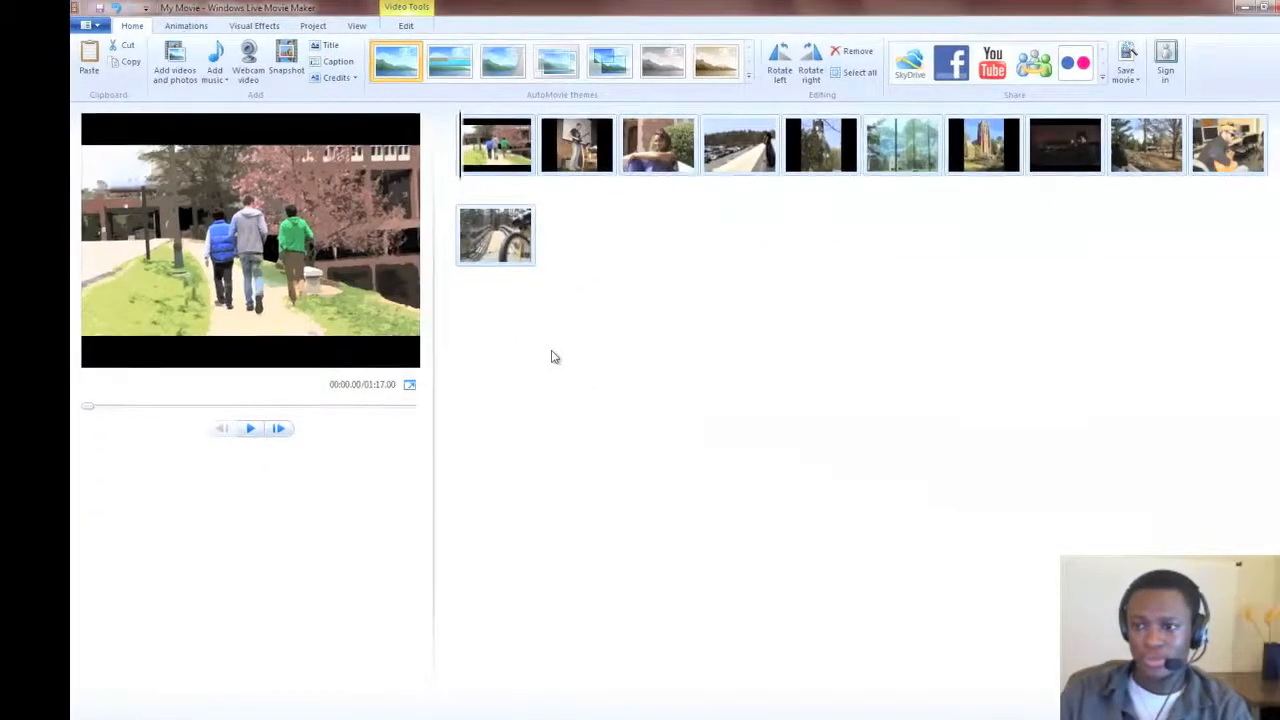
{"action": "left_click", "coordinate": [559, 505]}
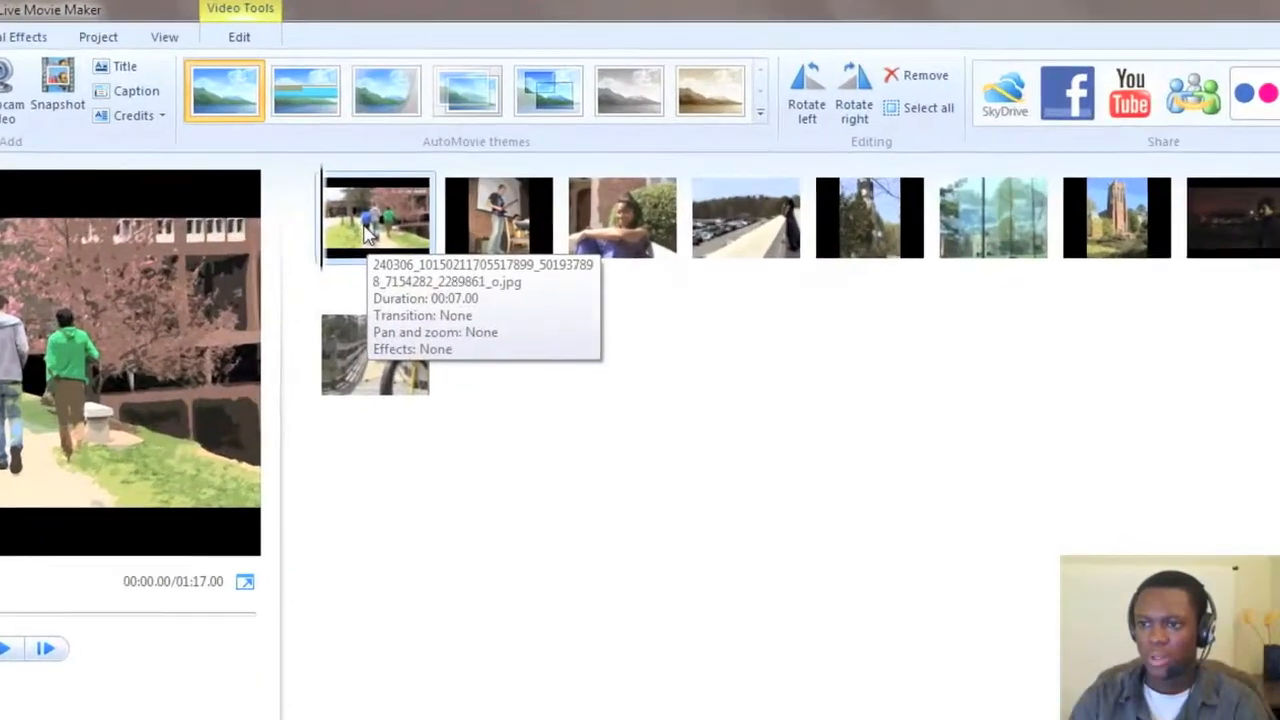
Step: Move the photo of three people walking to third place, and move the first four photos together to the storyboard's end
{"action": "left_click_drag", "start_coordinate": [367, 232], "coordinate": [688, 289]}
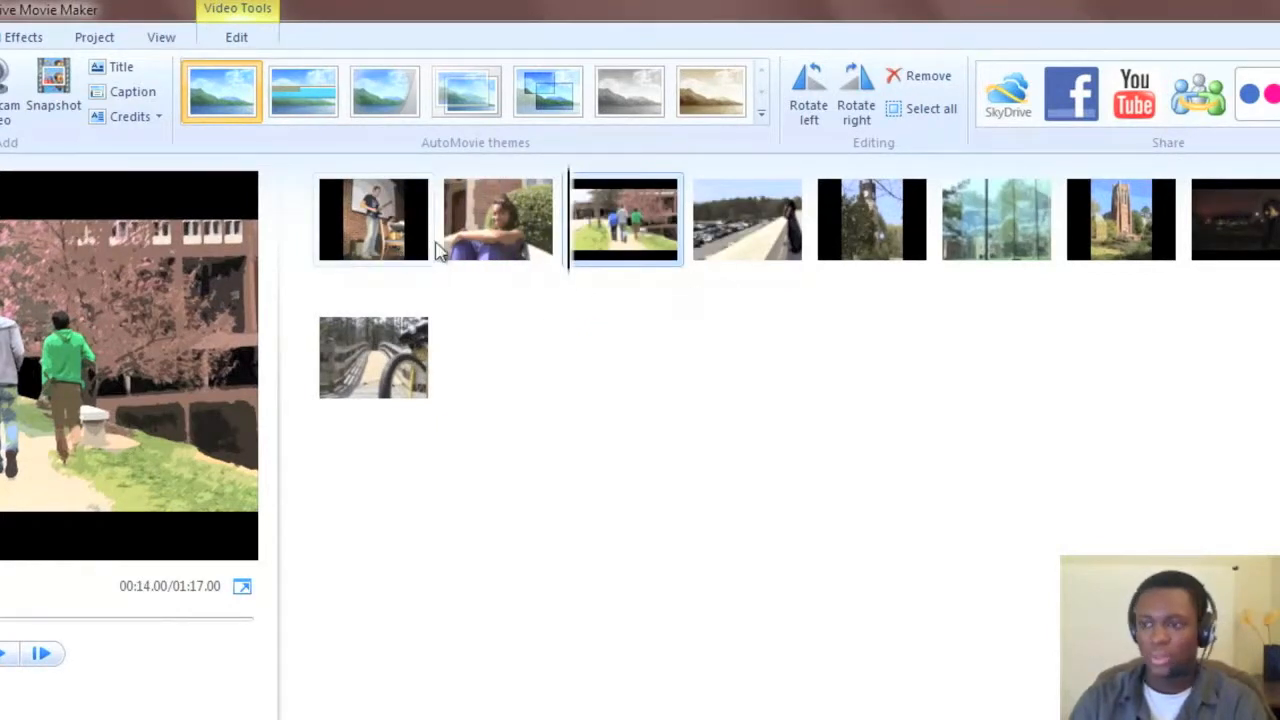
{"action": "left_click", "coordinate": [352, 235]}
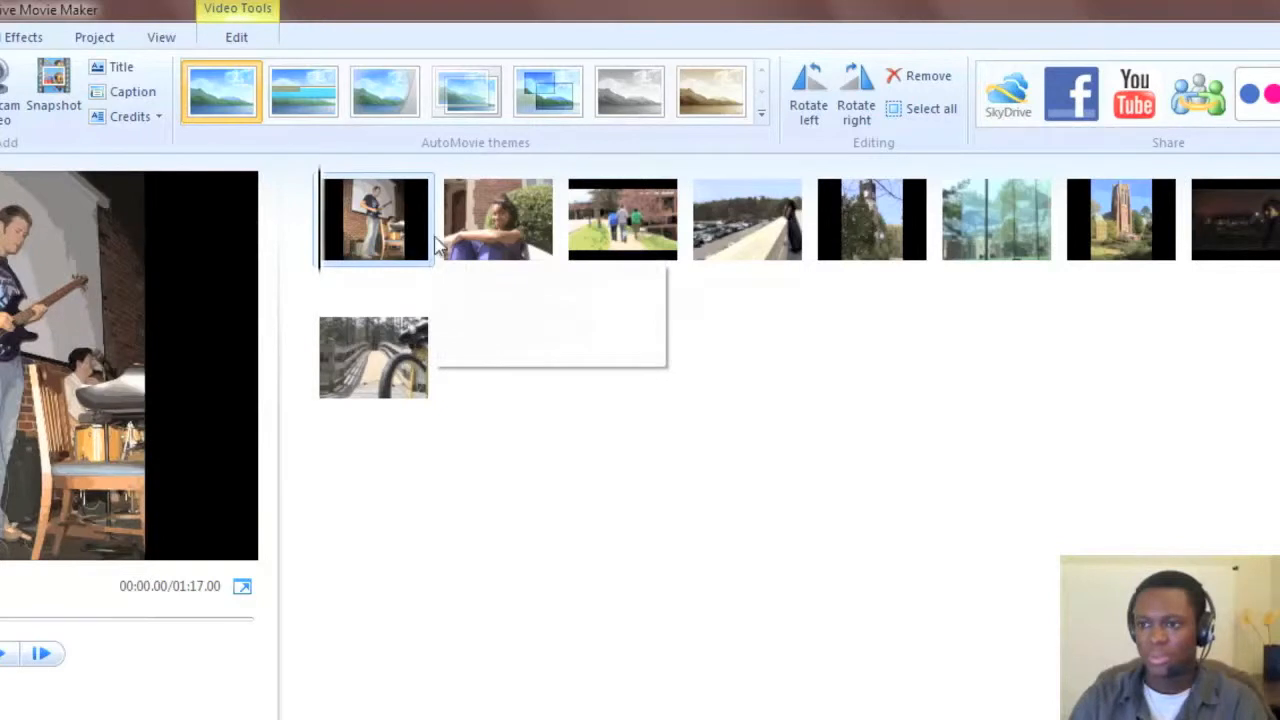
{"action": "left_click", "coordinate": [496, 223]}
{"action": "left_click", "coordinate": [614, 230]}
{"action": "left_click", "coordinate": [752, 230]}
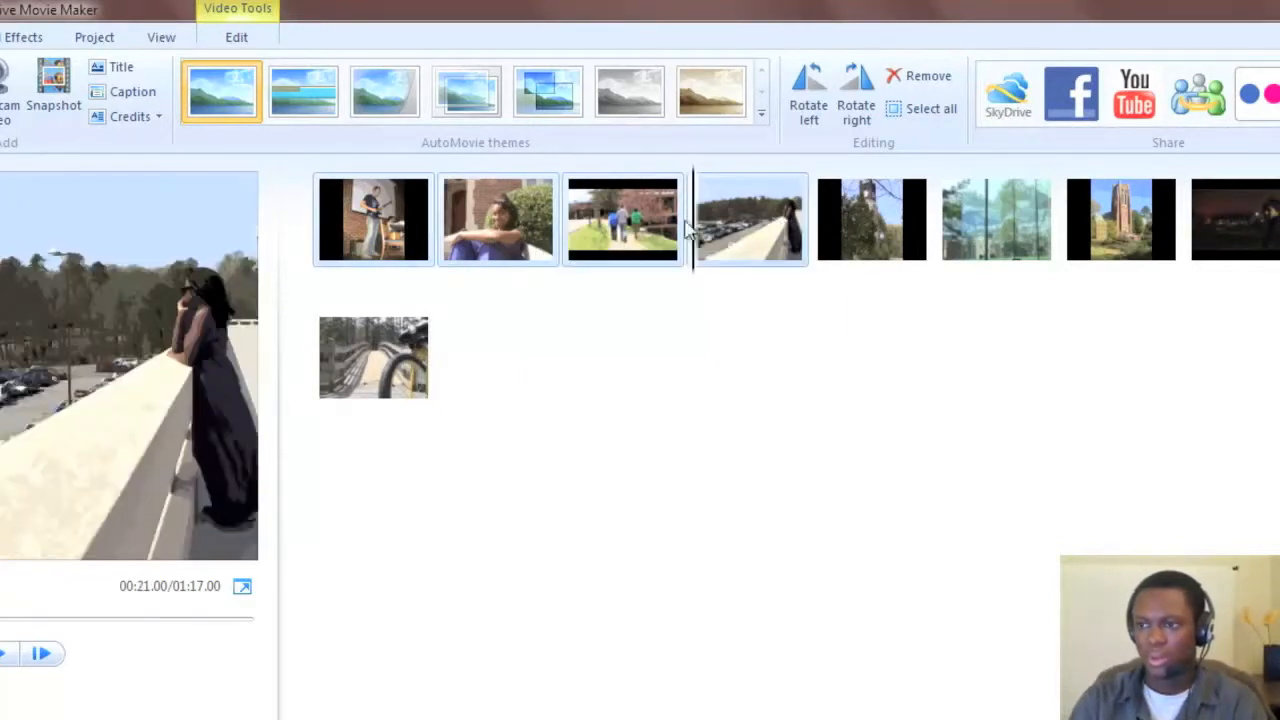
{"action": "left_click_drag", "start_coordinate": [375, 220], "coordinate": [437, 391]}
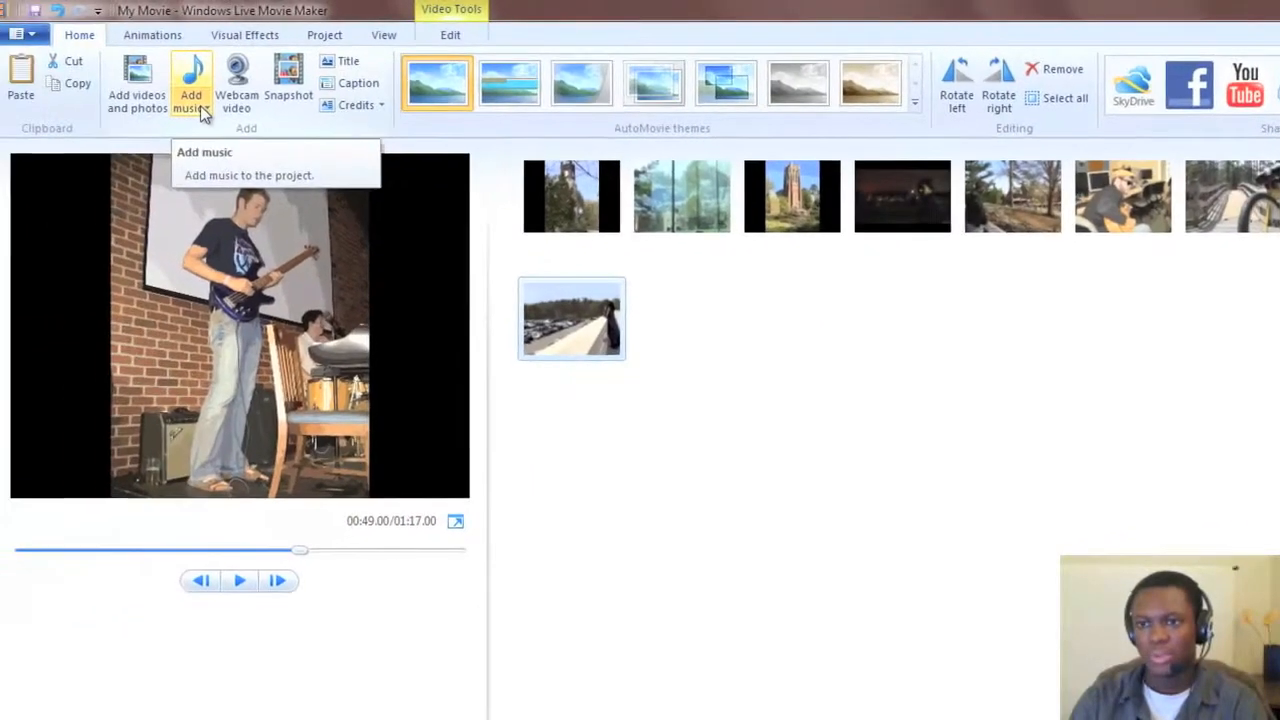
Step: Add the Hallelujah MP3 from the Project Files folder as the movie's background music
{"action": "left_click", "coordinate": [198, 103]}
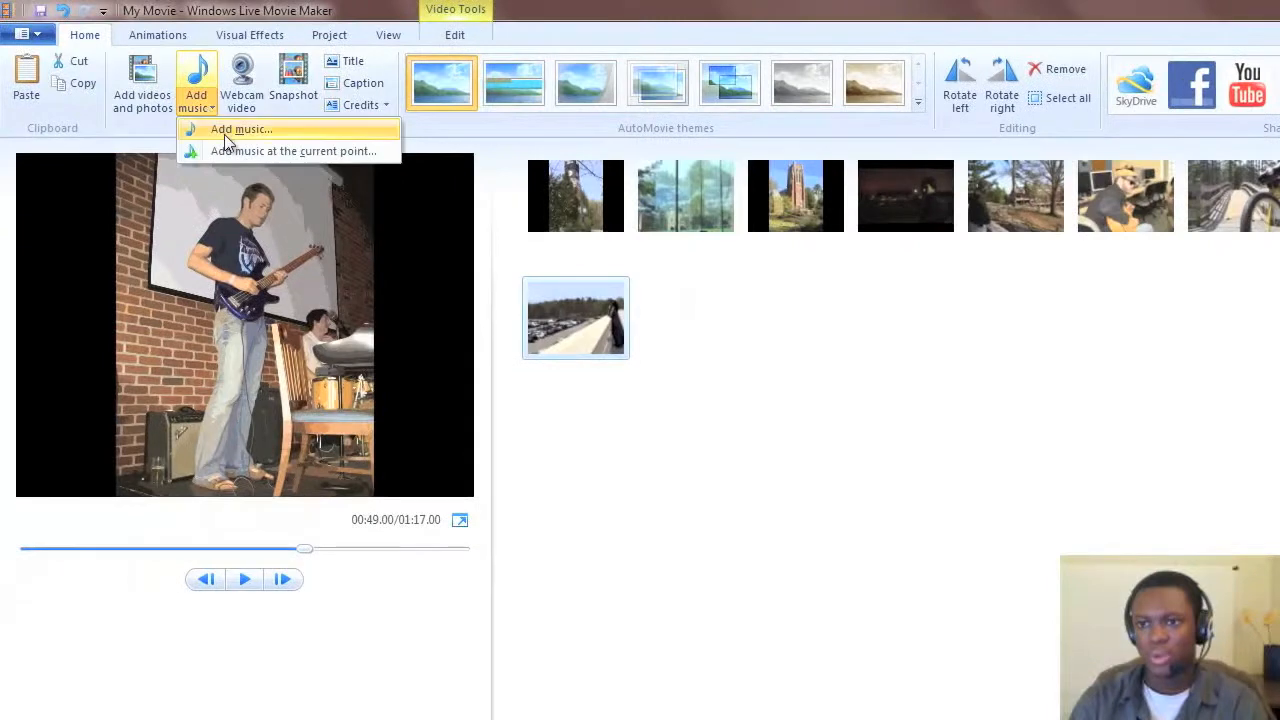
{"action": "left_click", "coordinate": [225, 135]}
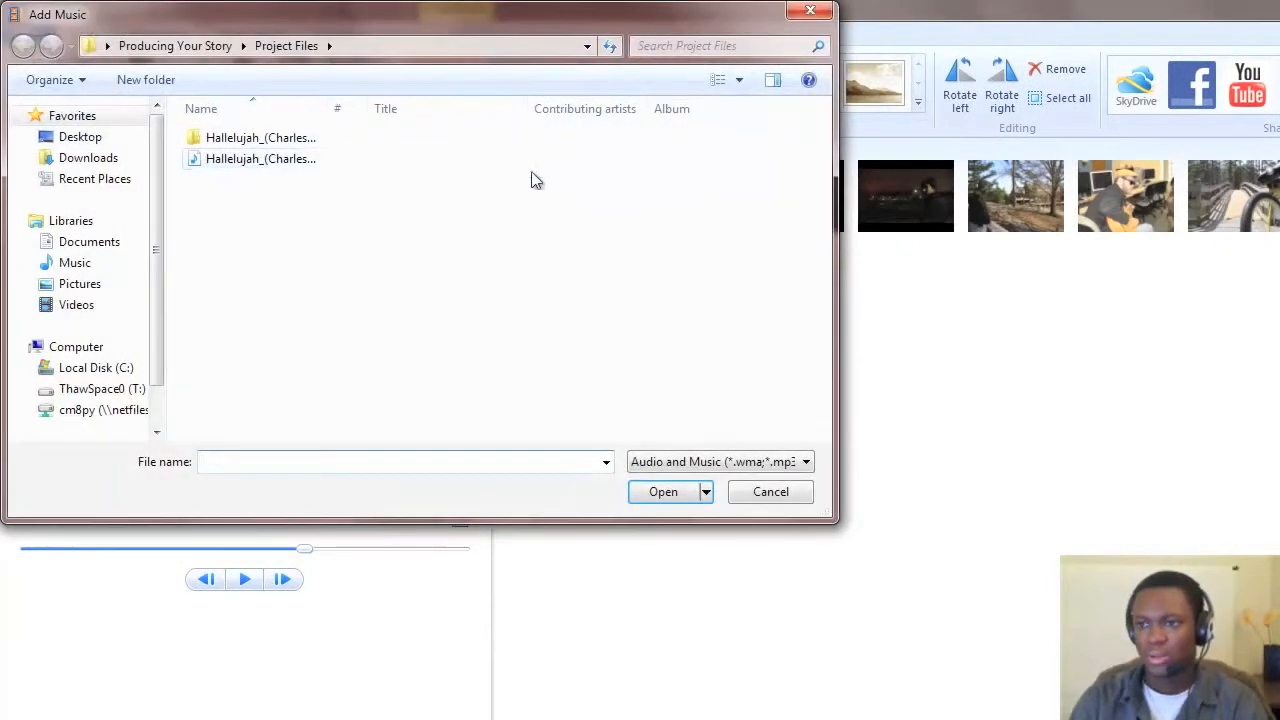
{"action": "left_click", "coordinate": [205, 160]}
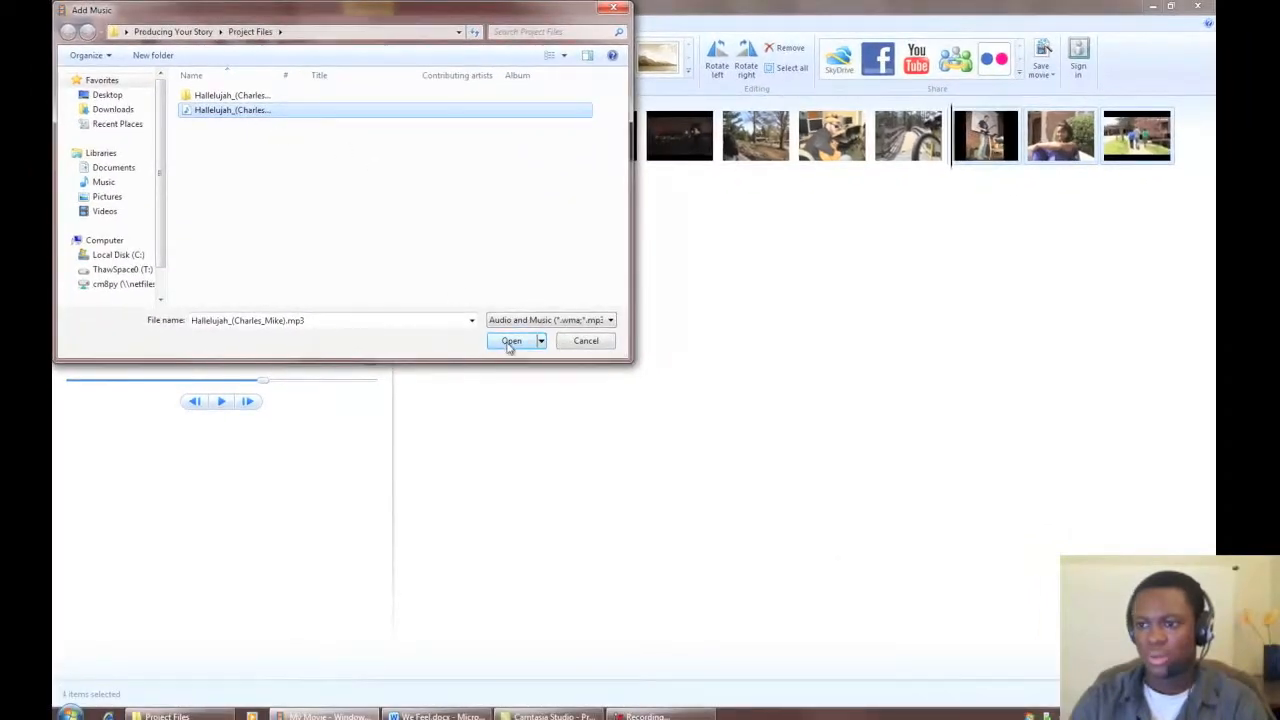
{"action": "left_click", "coordinate": [660, 488]}
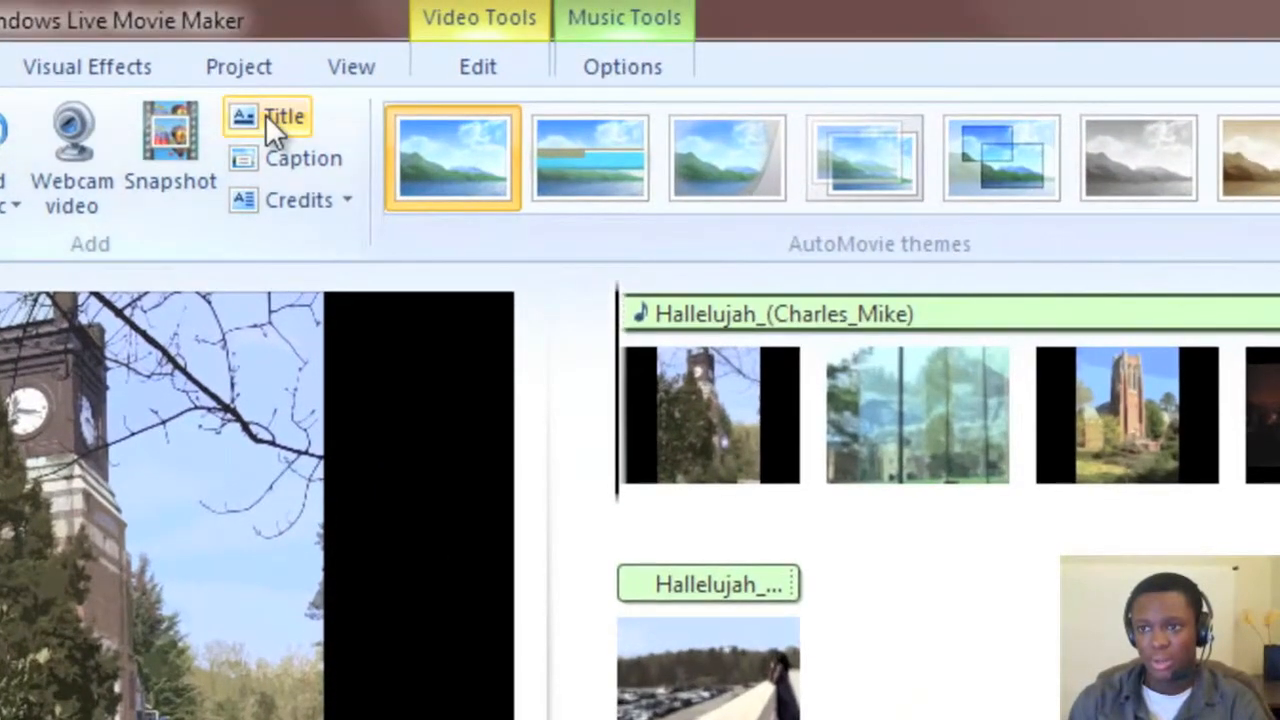
Step: Add a title card before the first photo and set the card's duration to 5 seconds
{"action": "left_click", "coordinate": [270, 118]}
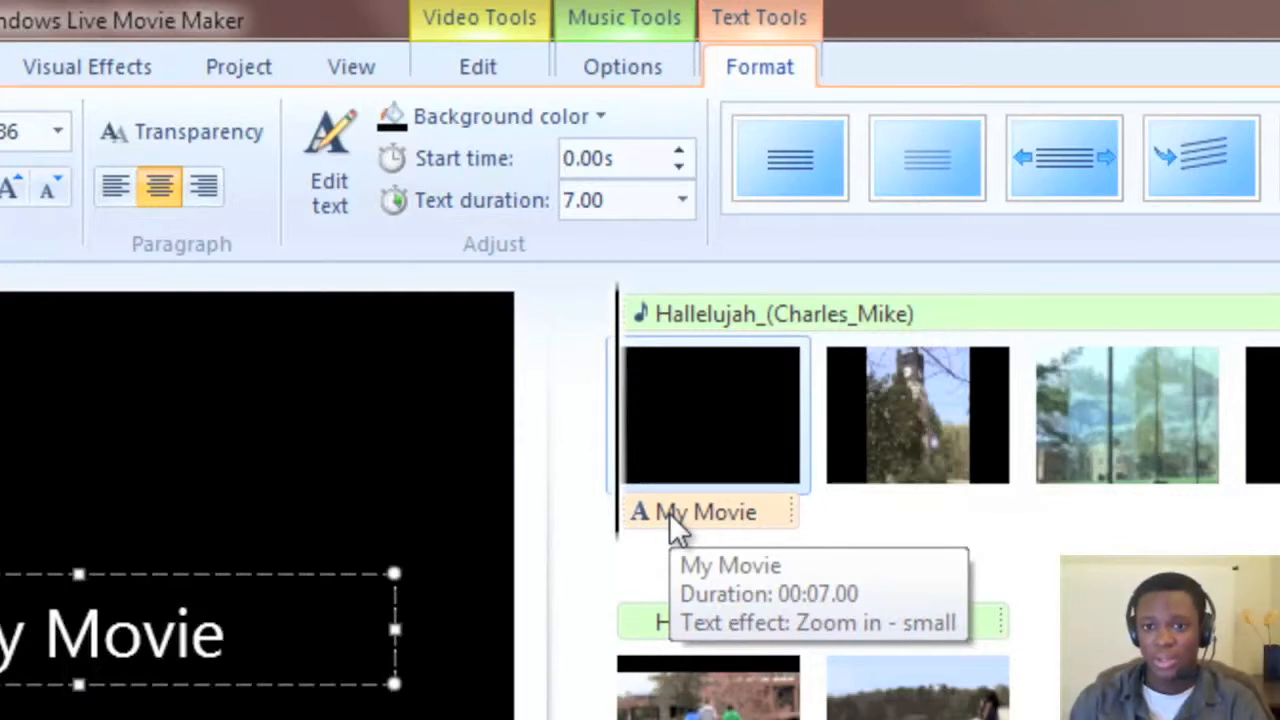
{"action": "left_click", "coordinate": [697, 420]}
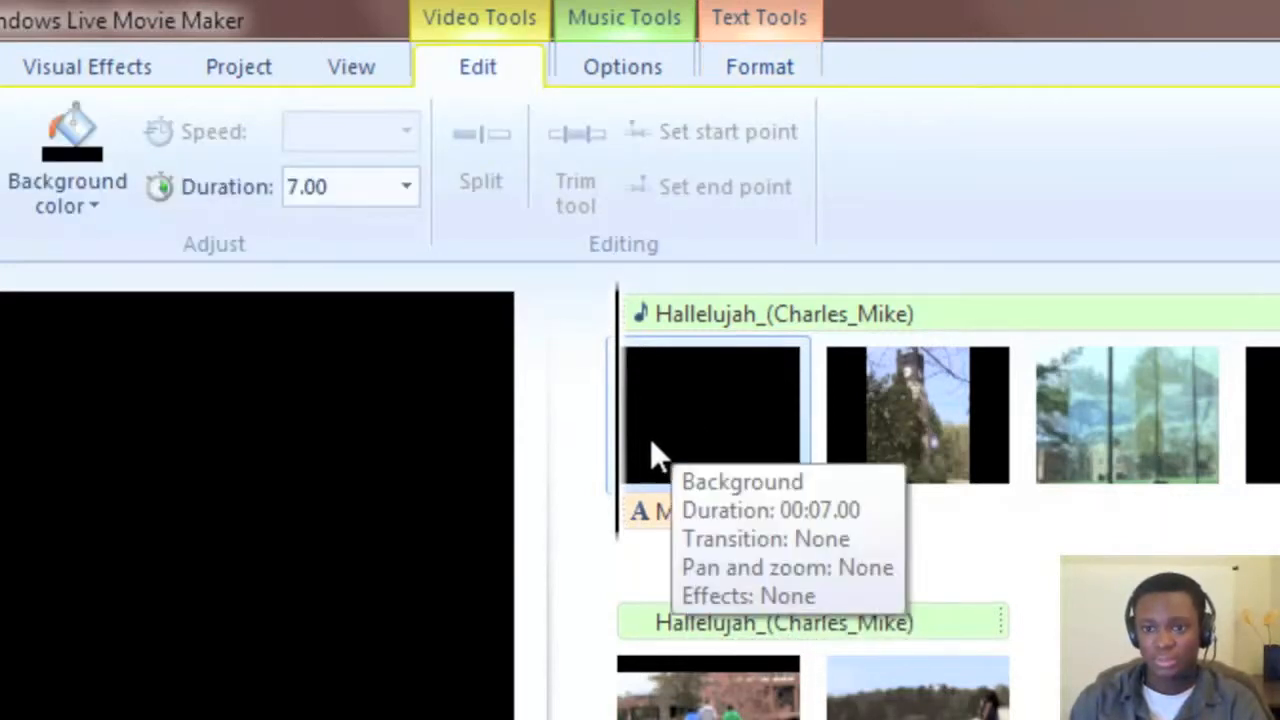
{"action": "left_click", "coordinate": [354, 185]}
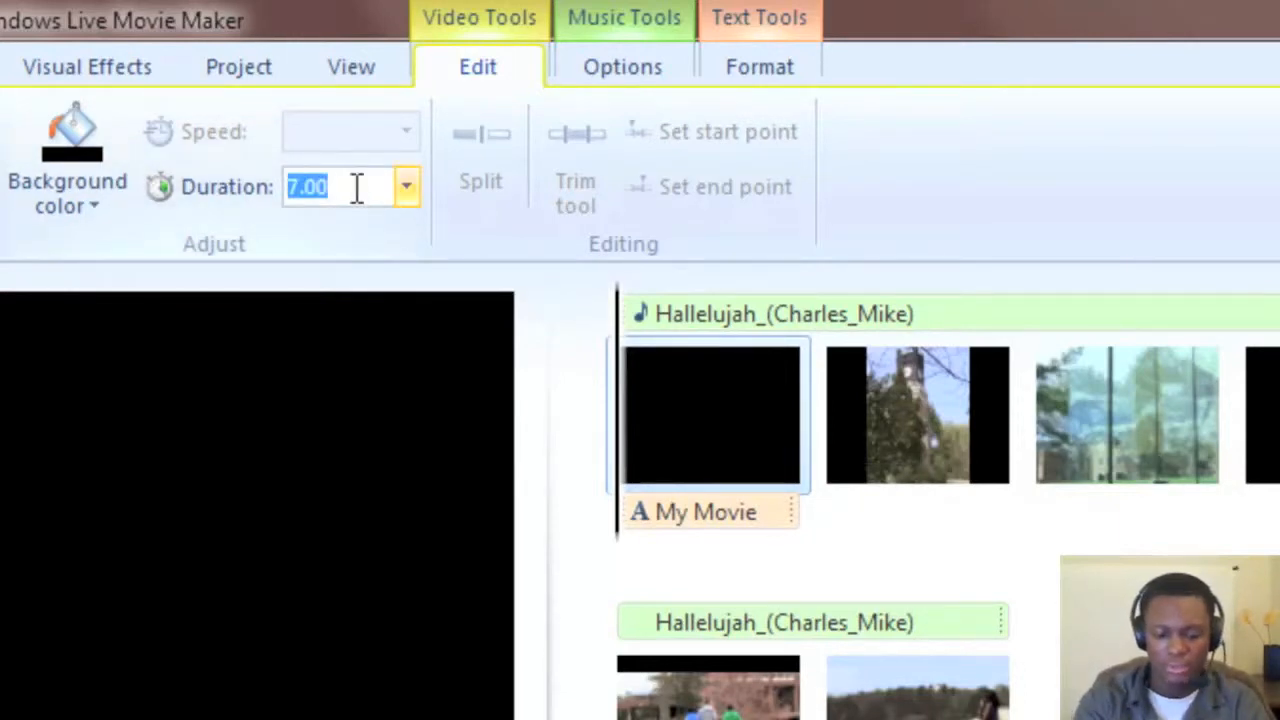
{"action": "type", "text": "5"}
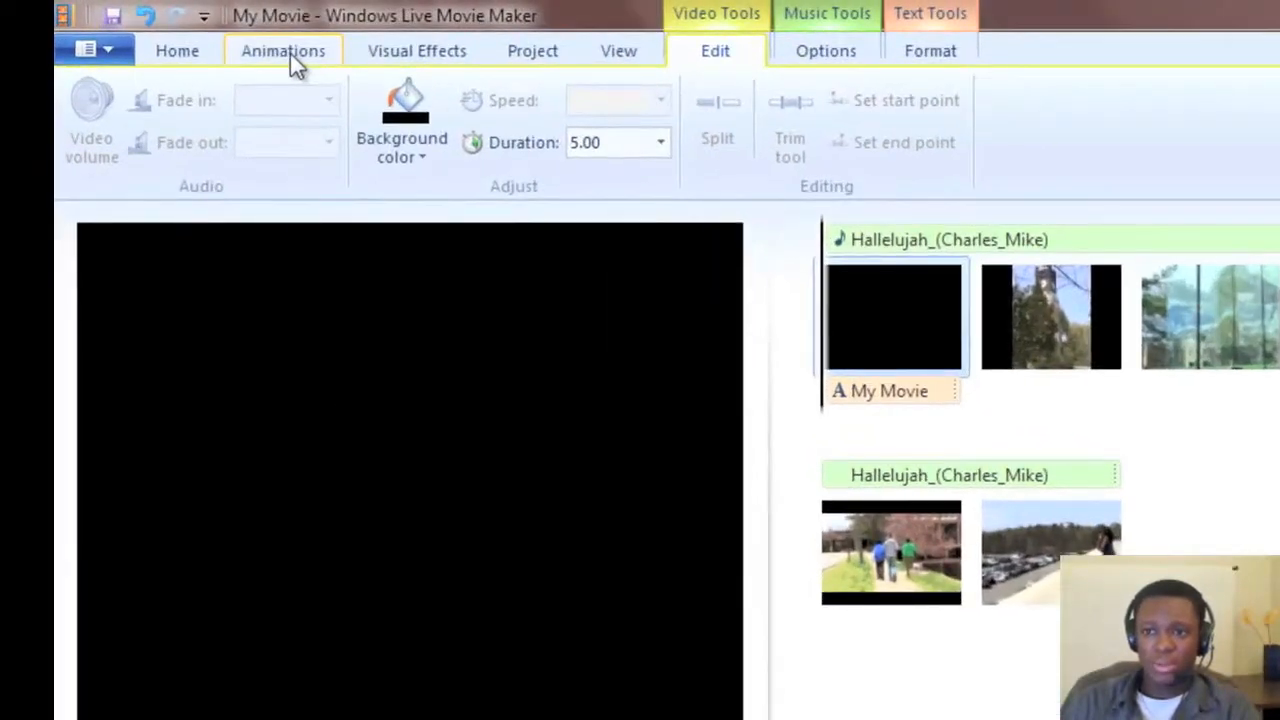
Step: Apply the Pan up along left effect to the clock tower photo and play it back
{"action": "left_click", "coordinate": [291, 53]}
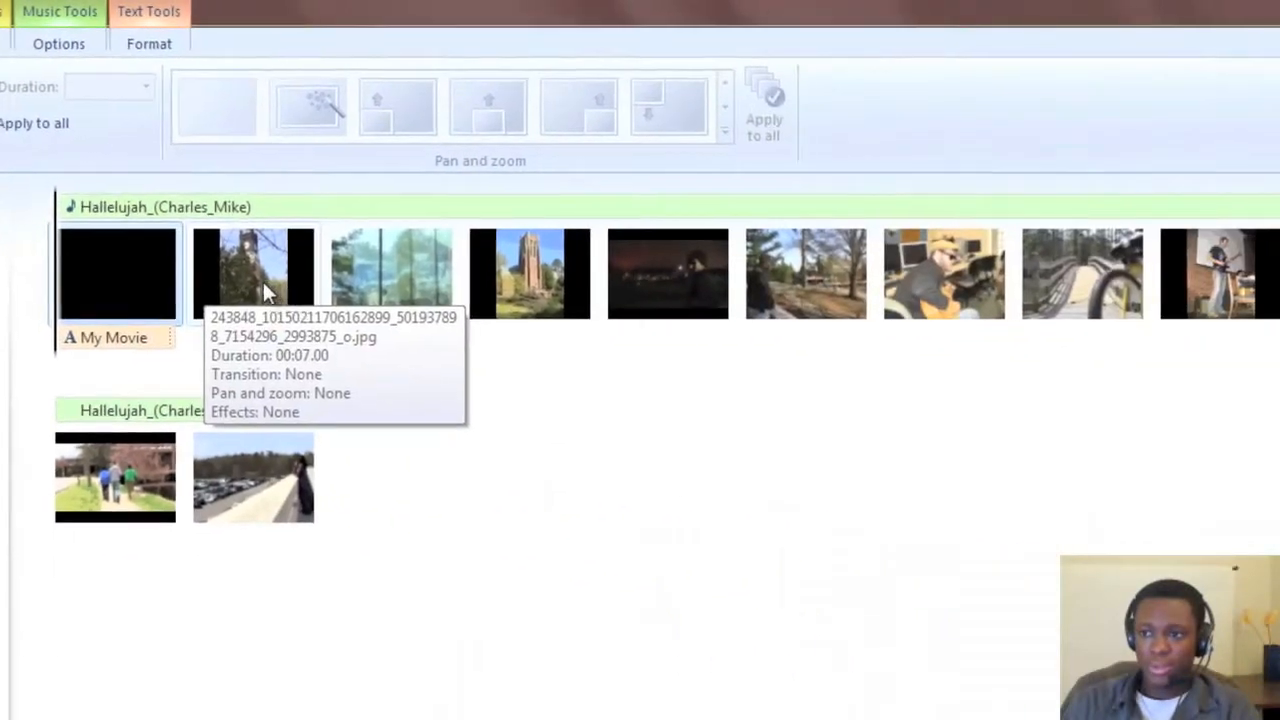
{"action": "left_click", "coordinate": [605, 298]}
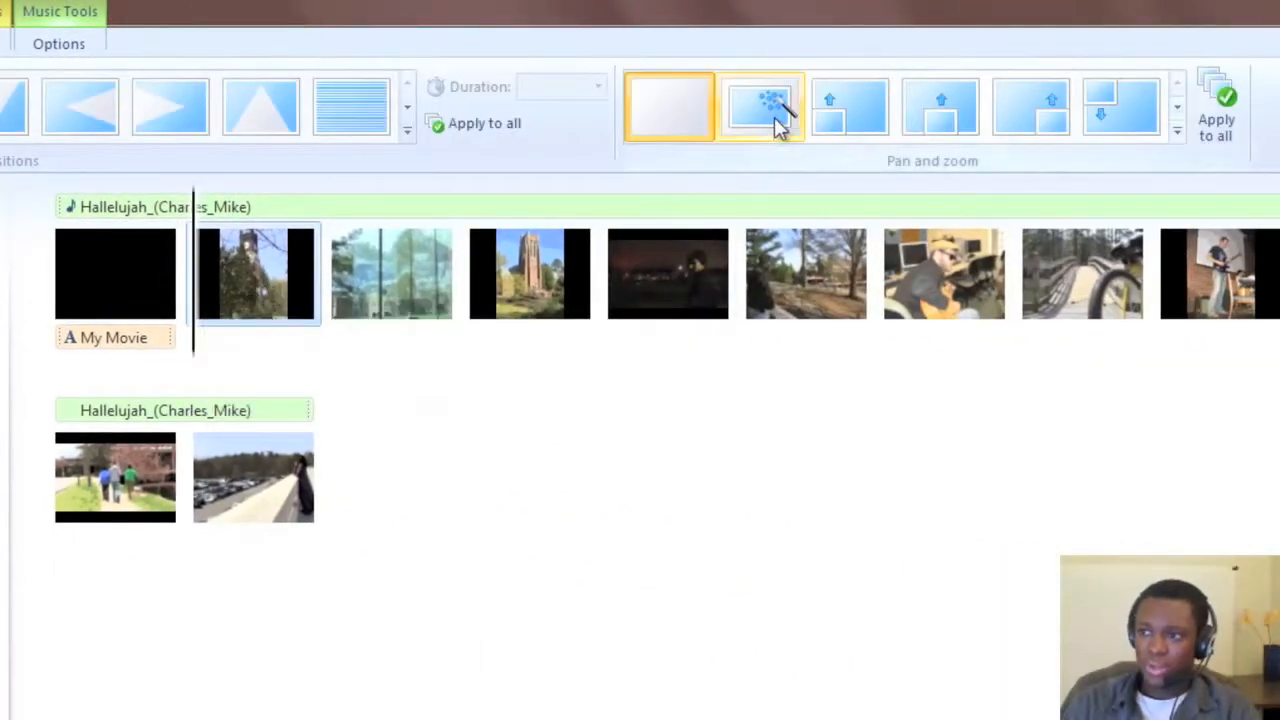
{"action": "left_click", "coordinate": [837, 133]}
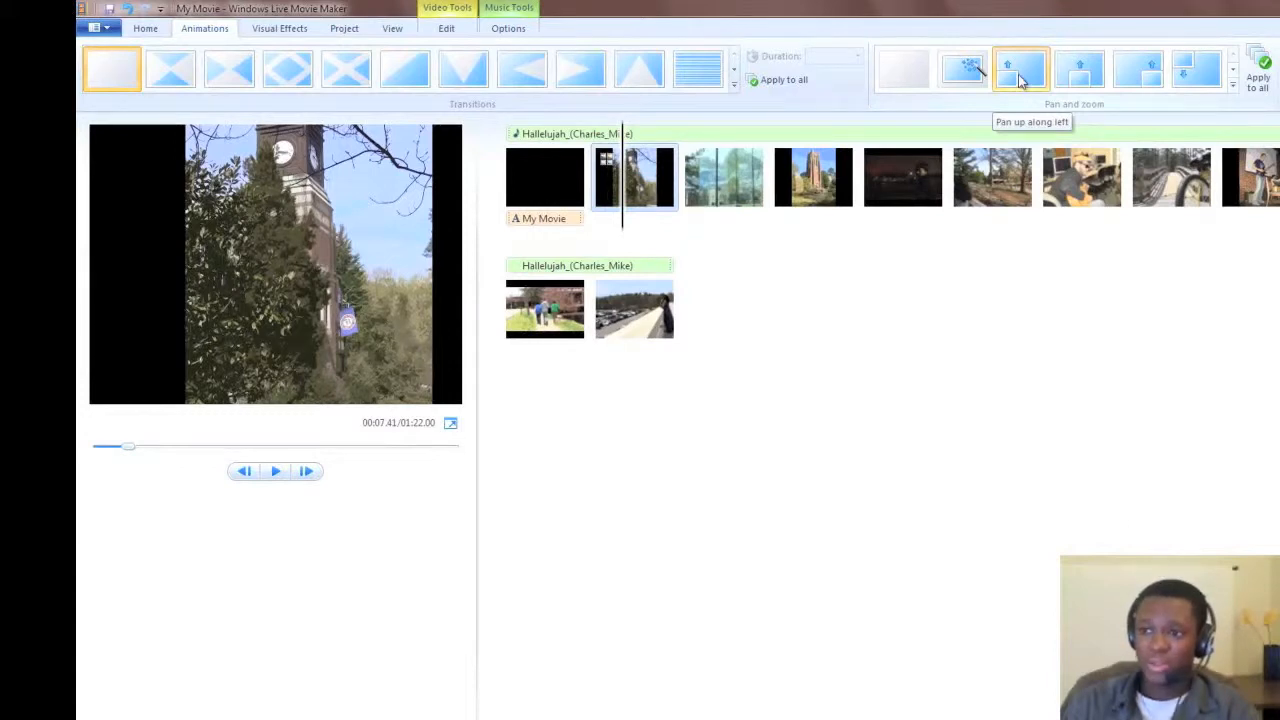
{"action": "left_click", "coordinate": [612, 186]}
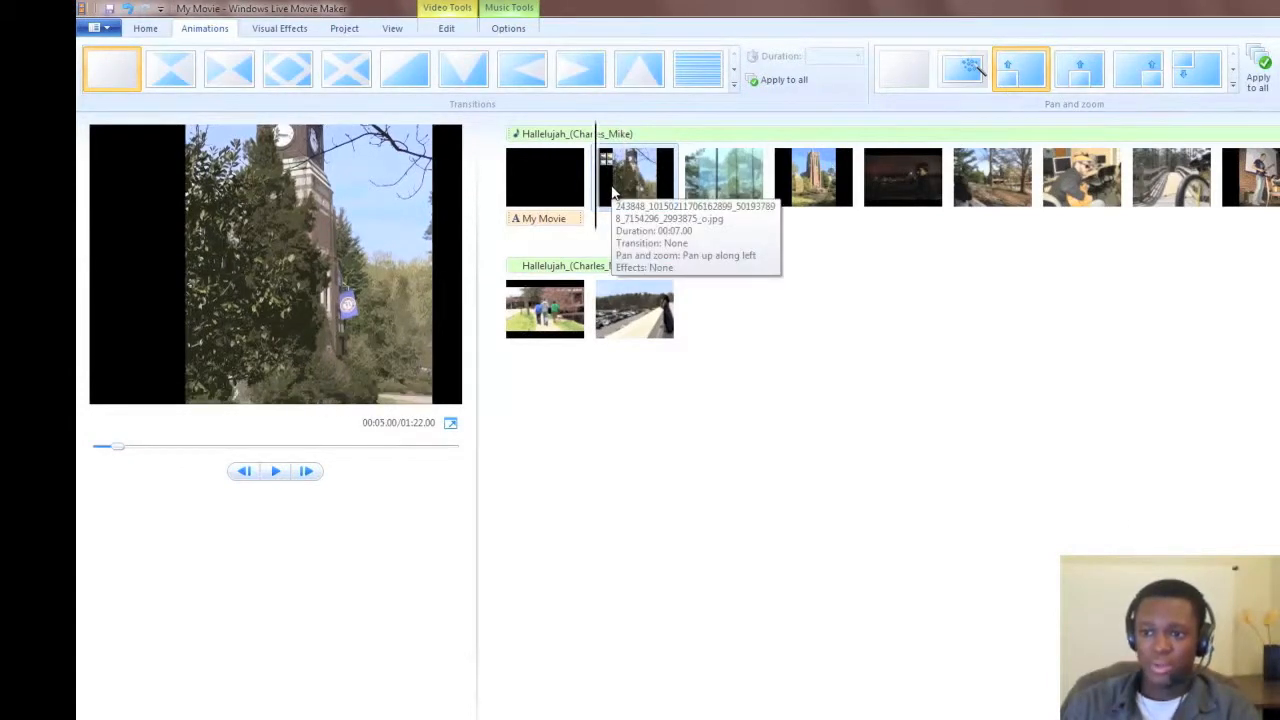
{"action": "key", "text": "space"}
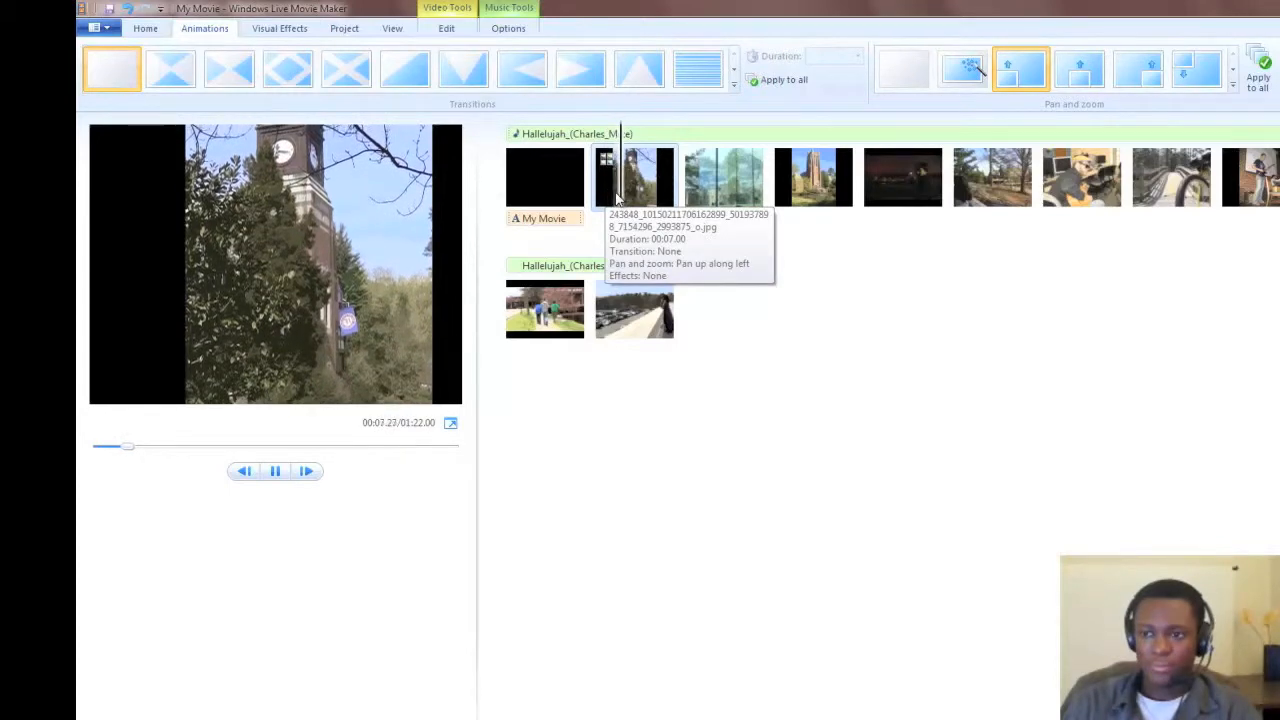
Step: Apply the diamond-shaped transition between the title card and the clock tower photo, and preview it
{"action": "left_click", "coordinate": [617, 190]}
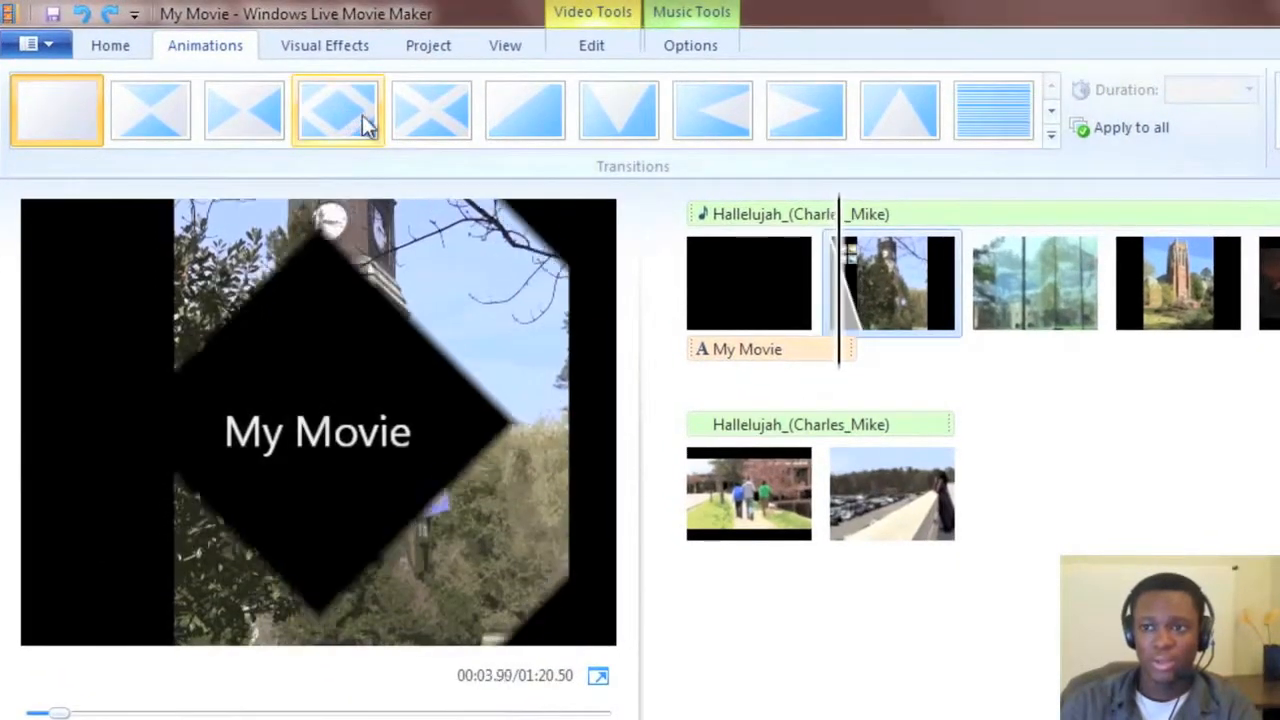
{"action": "left_click", "coordinate": [317, 125]}
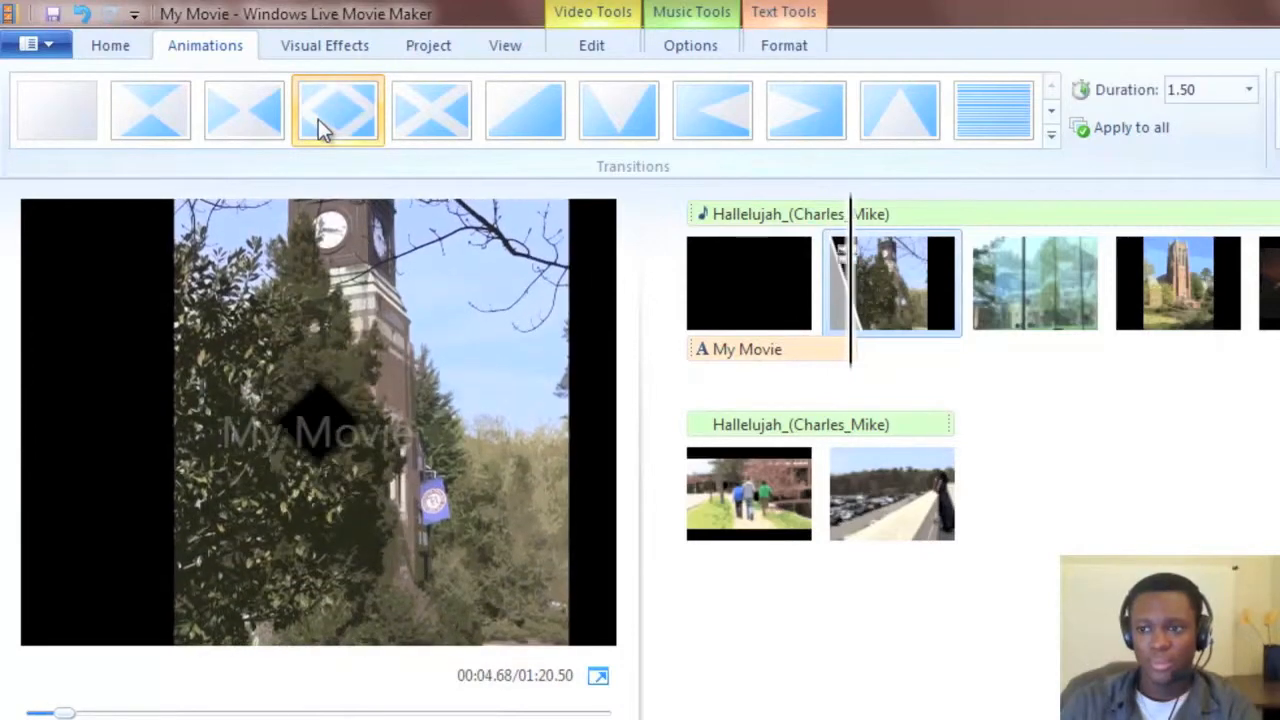
{"action": "left_click", "coordinate": [344, 662]}
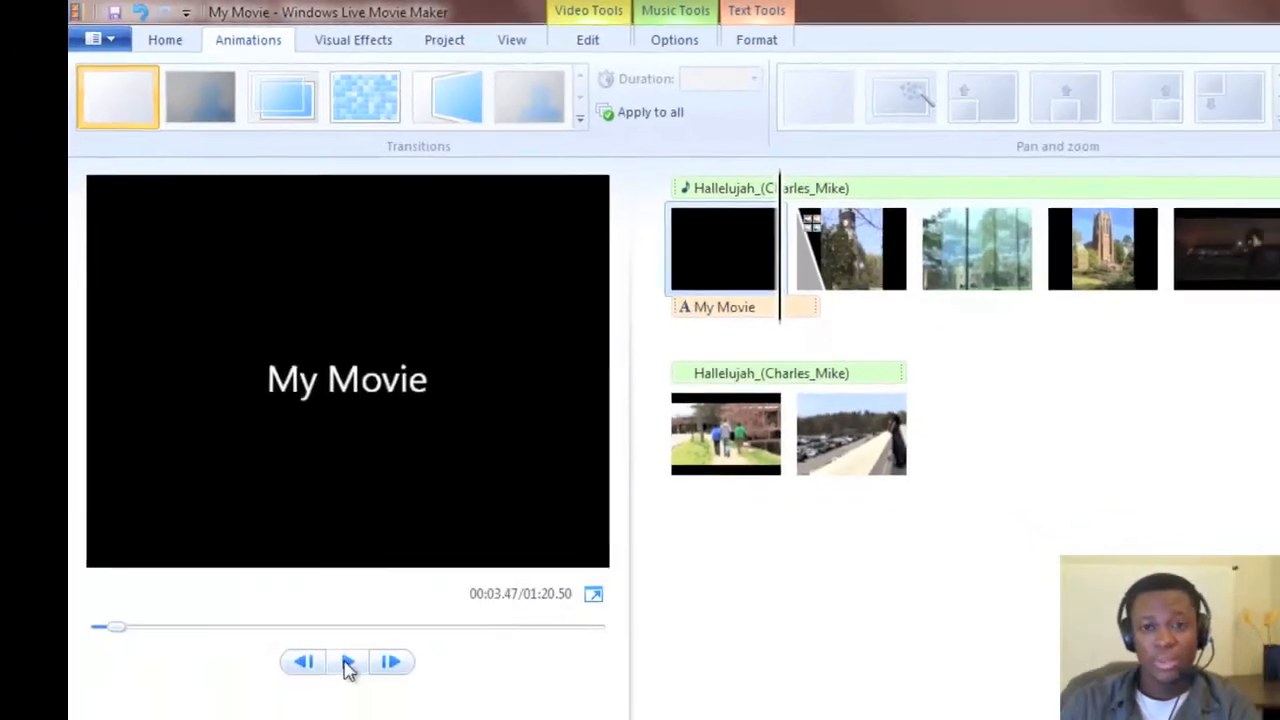
{"action": "left_click", "coordinate": [352, 664]}
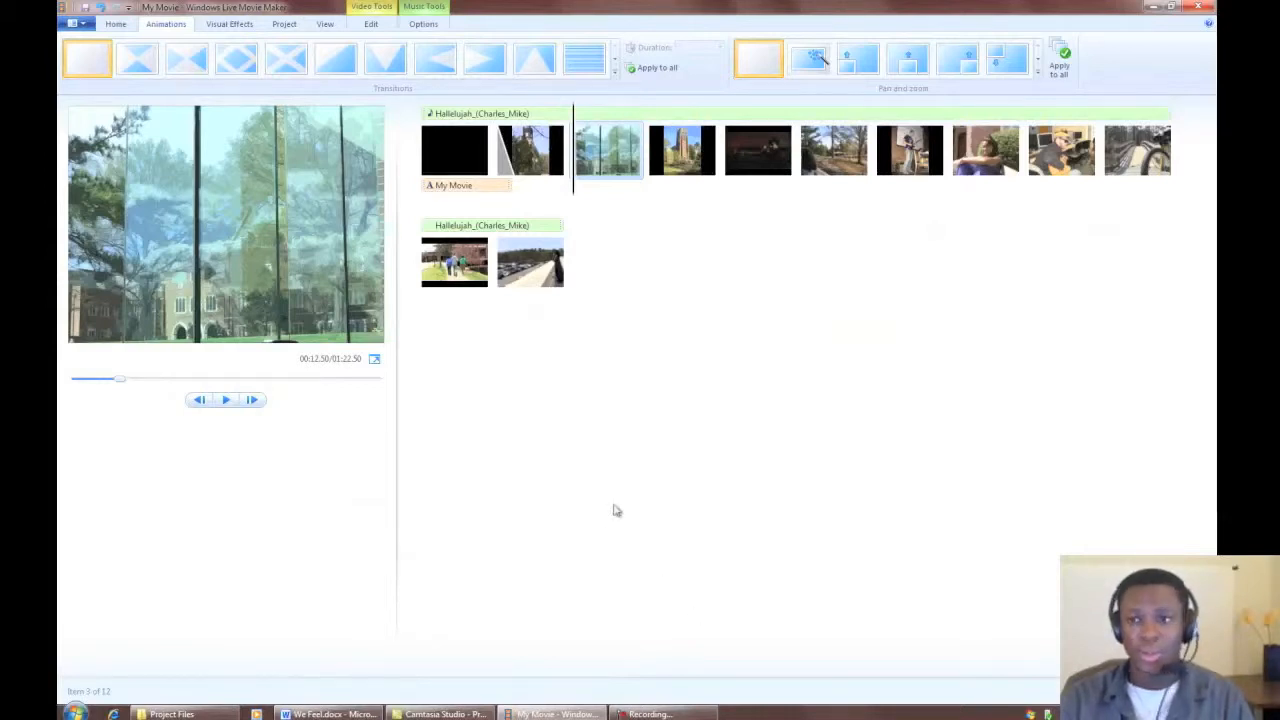
Step: Save the movie with the For computer setting as DST in WMV format on the Desktop, and open its containing folder
{"action": "left_click", "coordinate": [118, 25]}
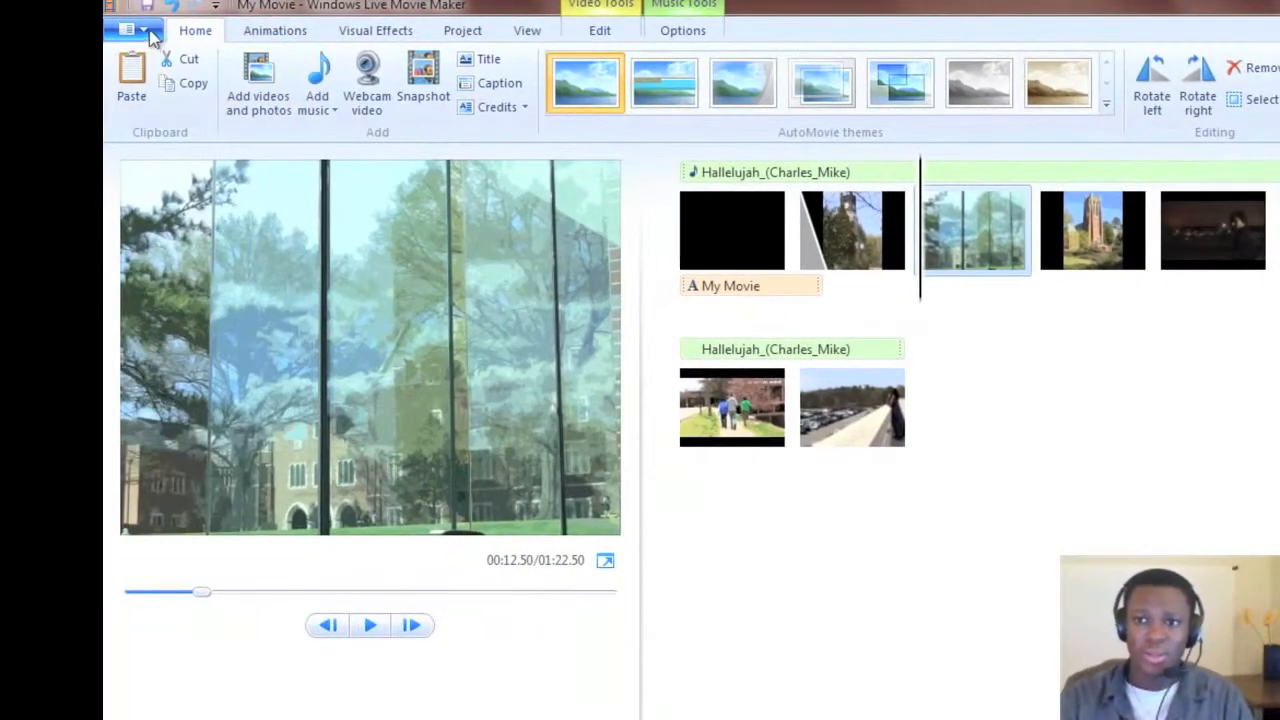
{"action": "left_click", "coordinate": [128, 30]}
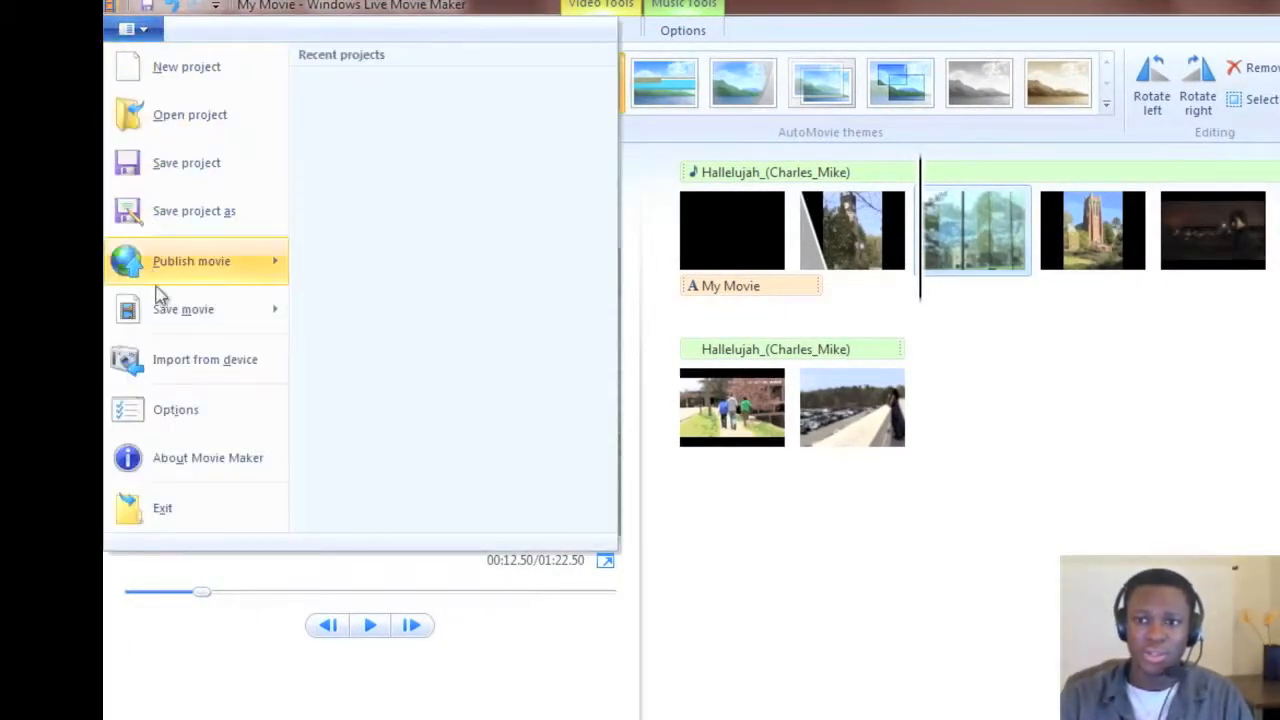
{"action": "mouse_move", "coordinate": [163, 306]}
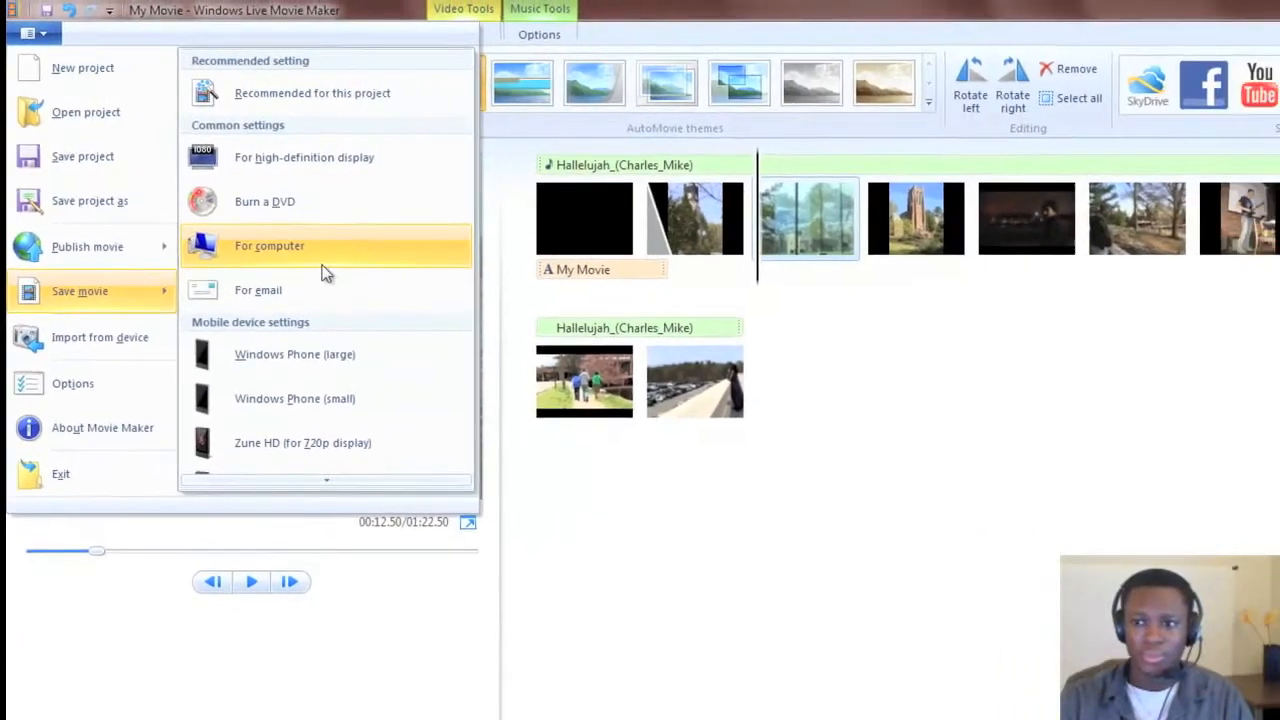
{"action": "left_click", "coordinate": [309, 251]}
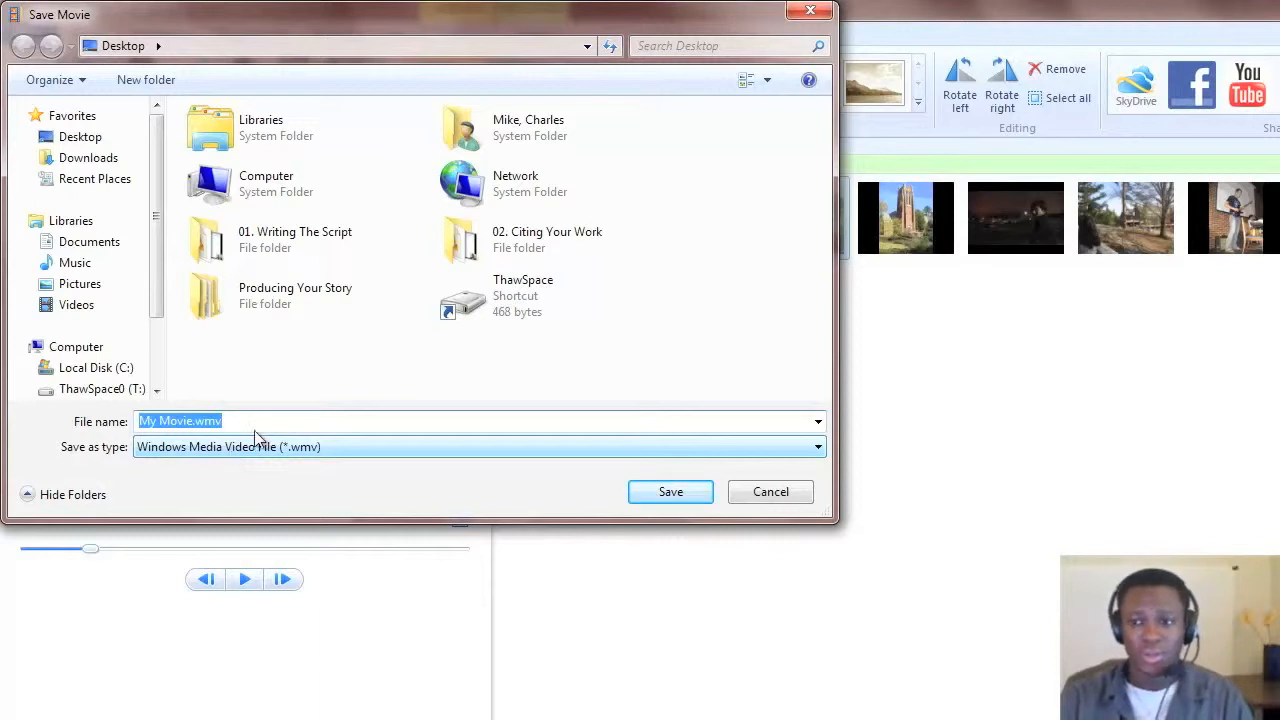
{"action": "type", "text": "DST"}
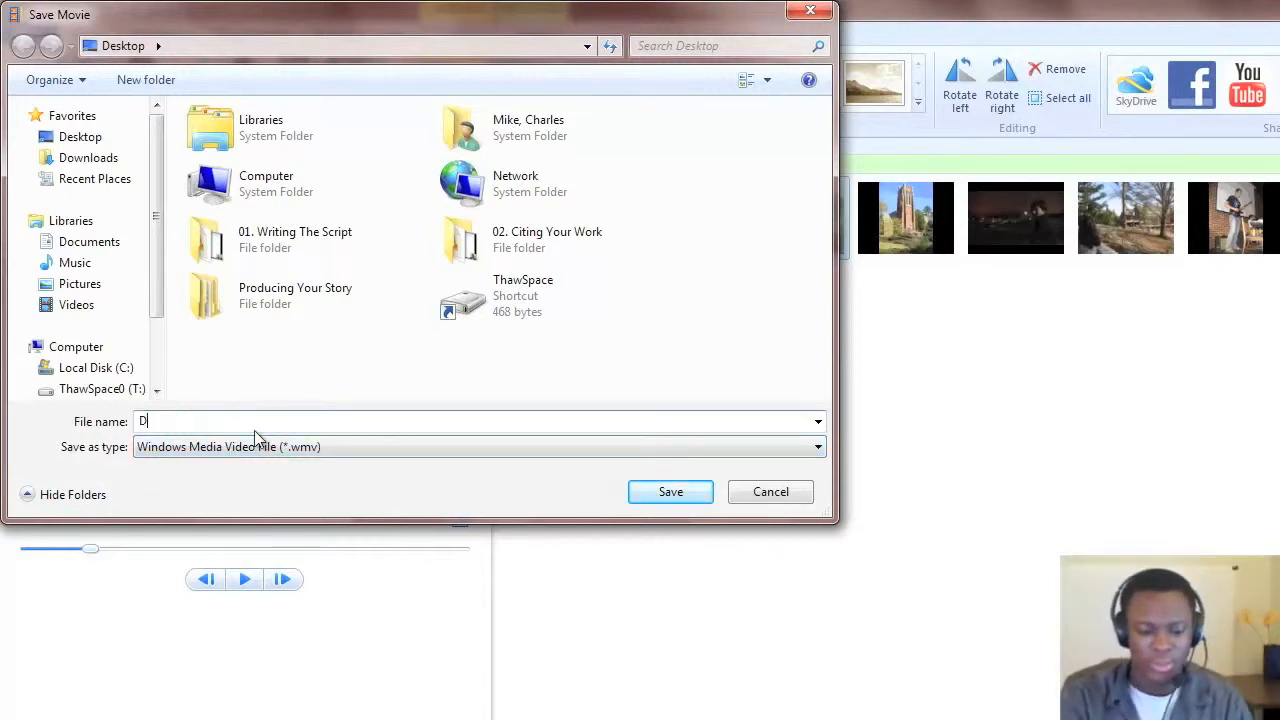
{"action": "left_click", "coordinate": [665, 494]}
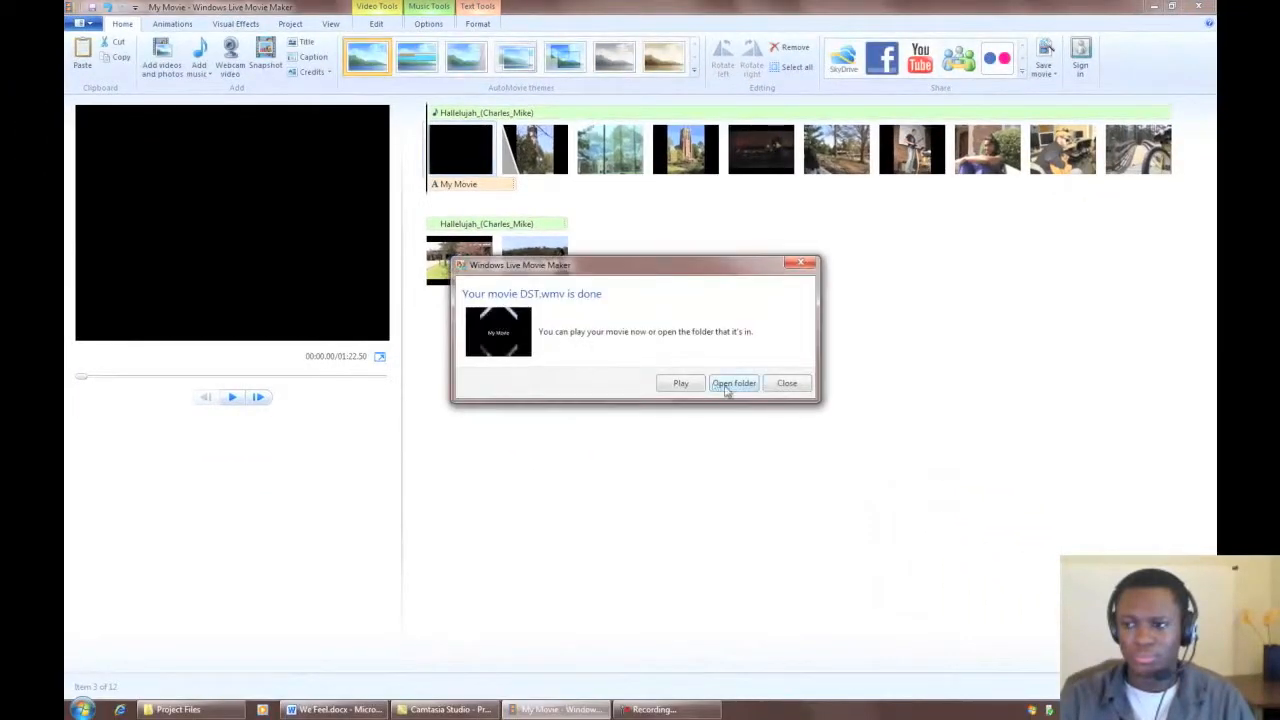
{"action": "left_click", "coordinate": [728, 387]}
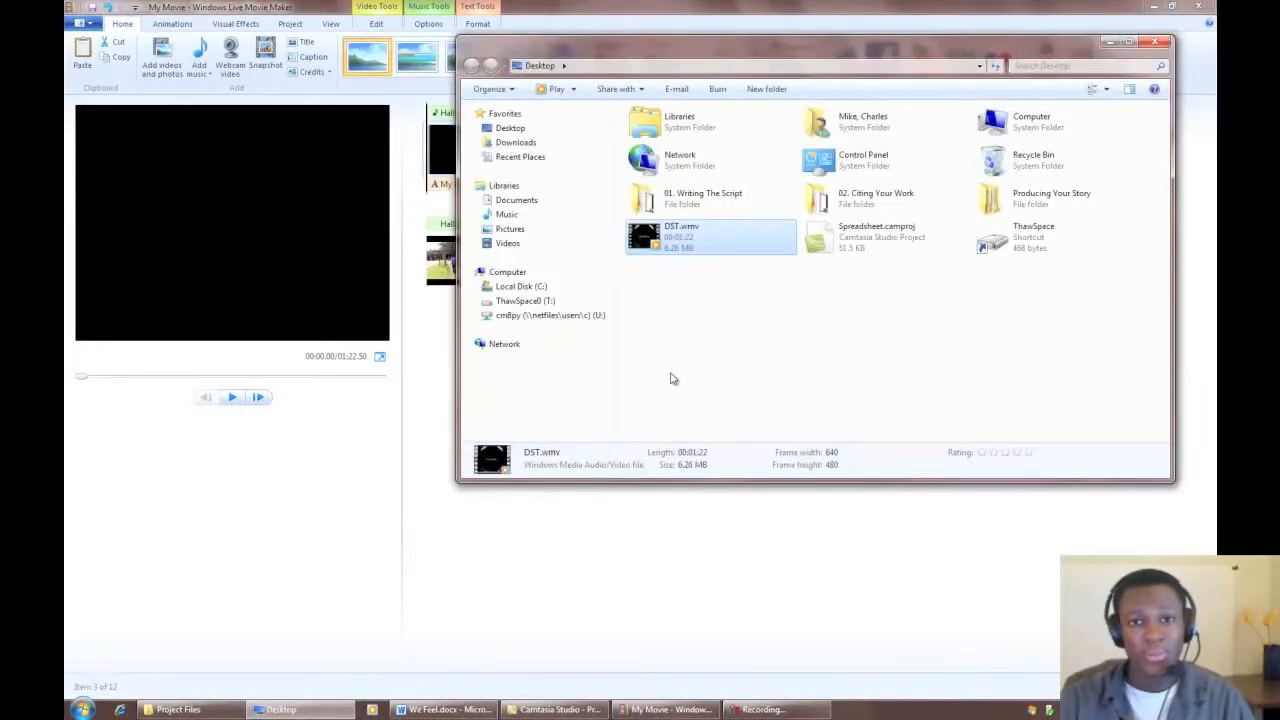